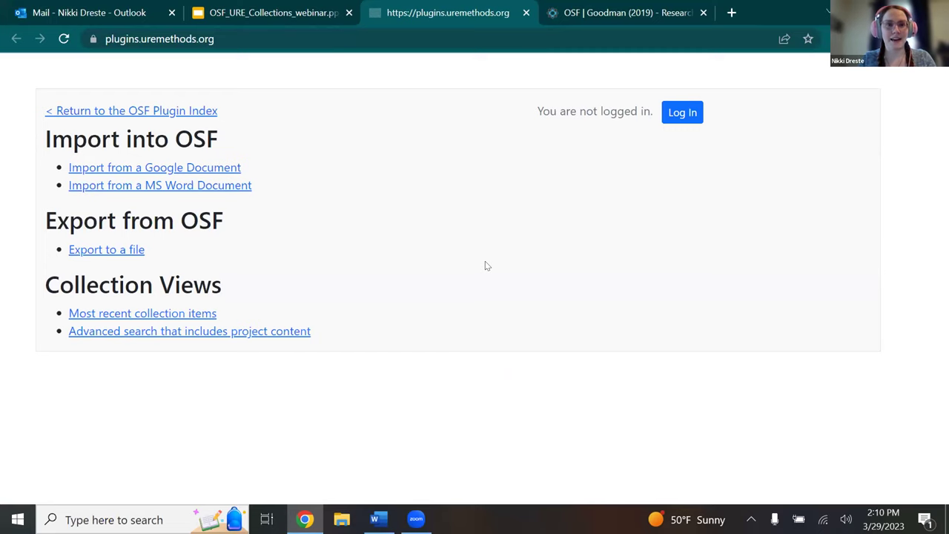
Start signing in to URE Methods OSF Plugins with an OSF account.
left_click(666, 112)
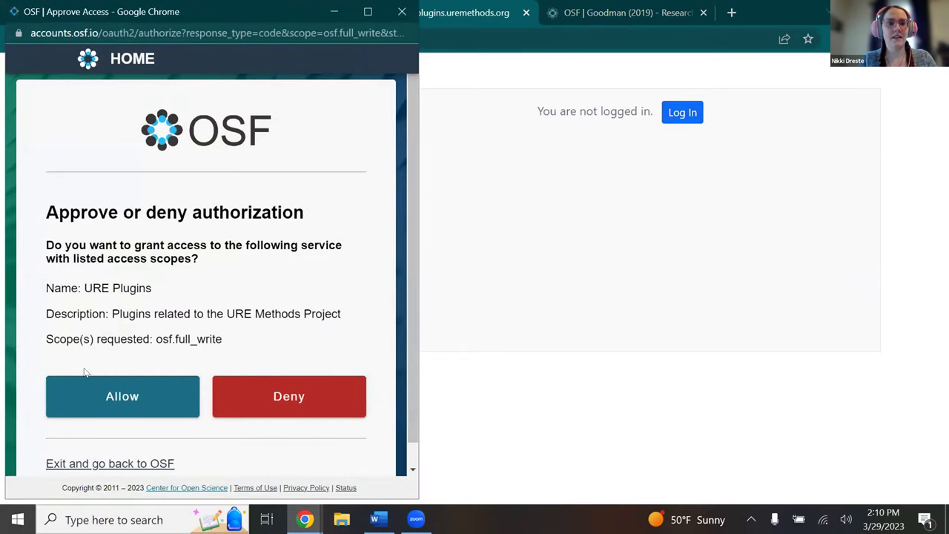
Allow the URE Plugins service OSF access and go to the Word document importer.
left_click(76, 409)
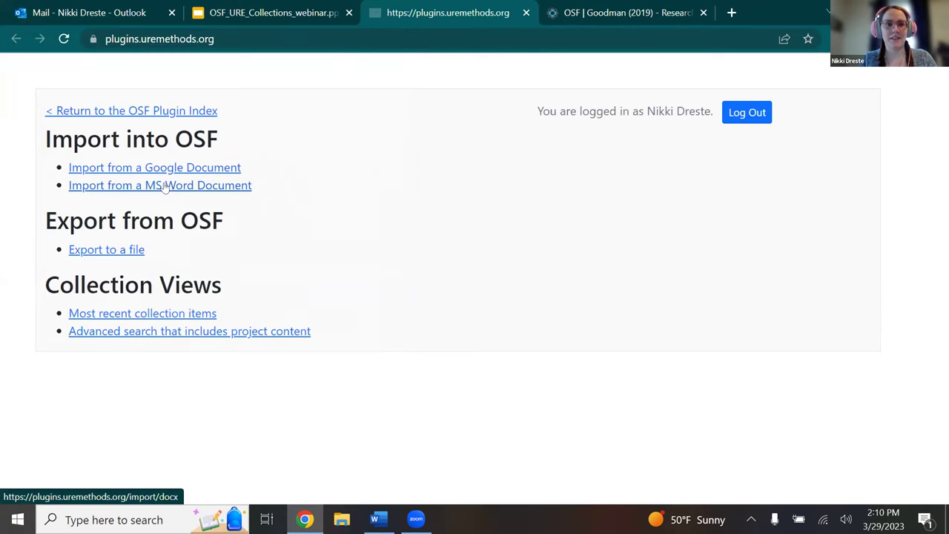
left_click(165, 185)
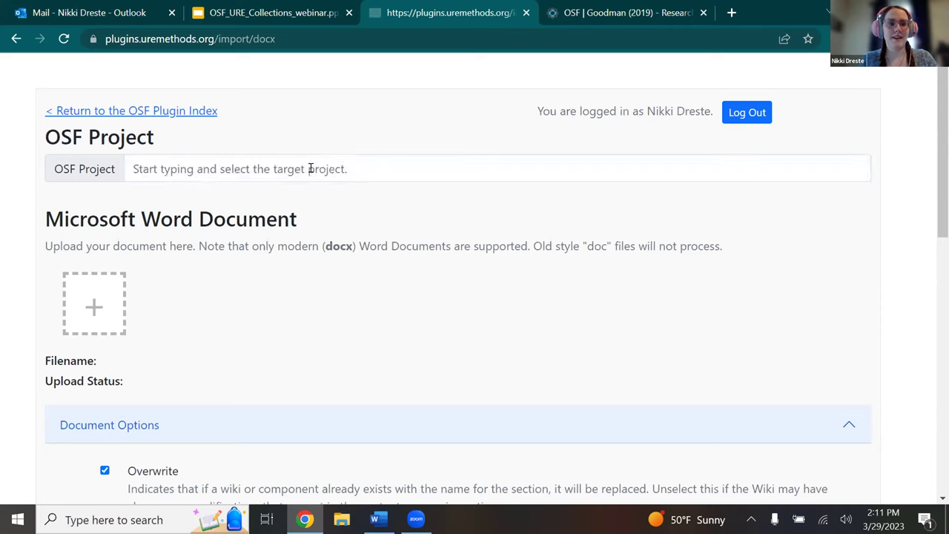
Choose OSF Webinar Demo - TEST Interview Protocol as the target project.
left_click(268, 161)
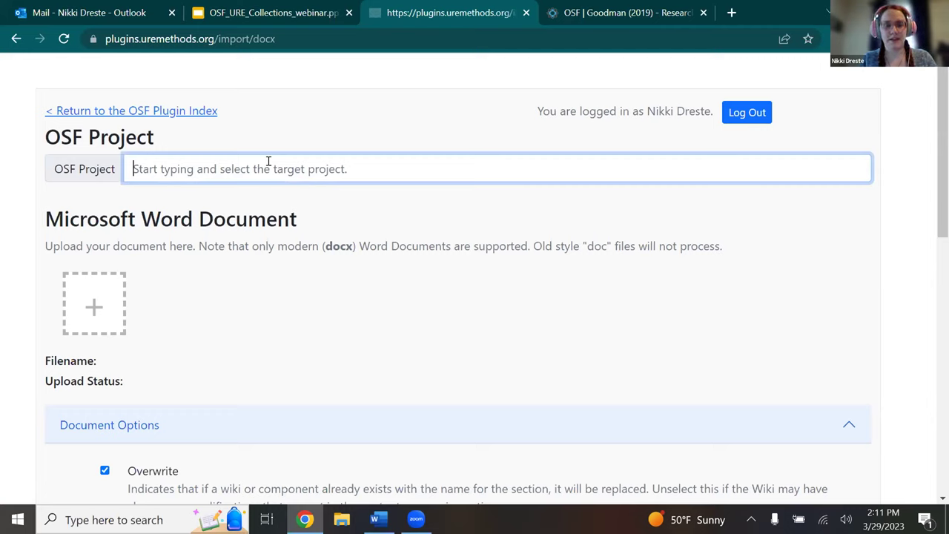
type("test")
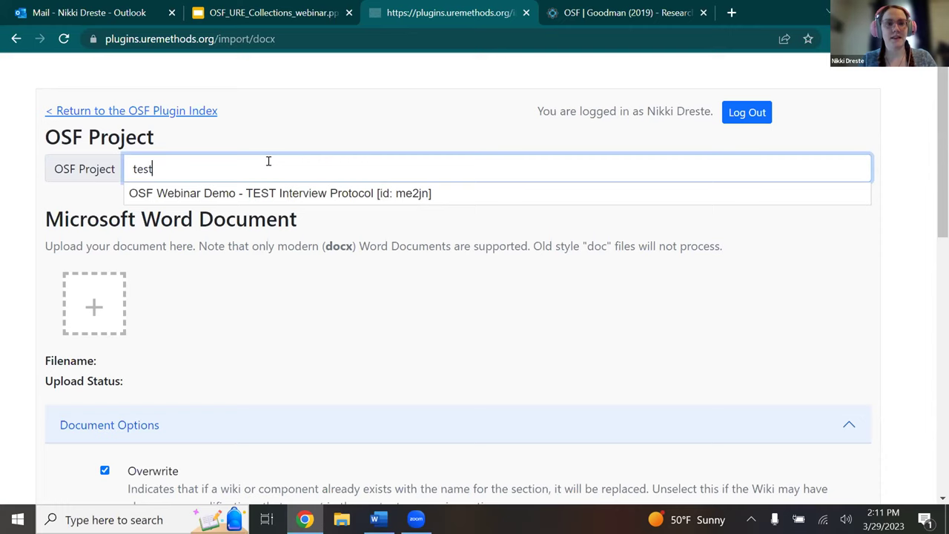
left_click(263, 194)
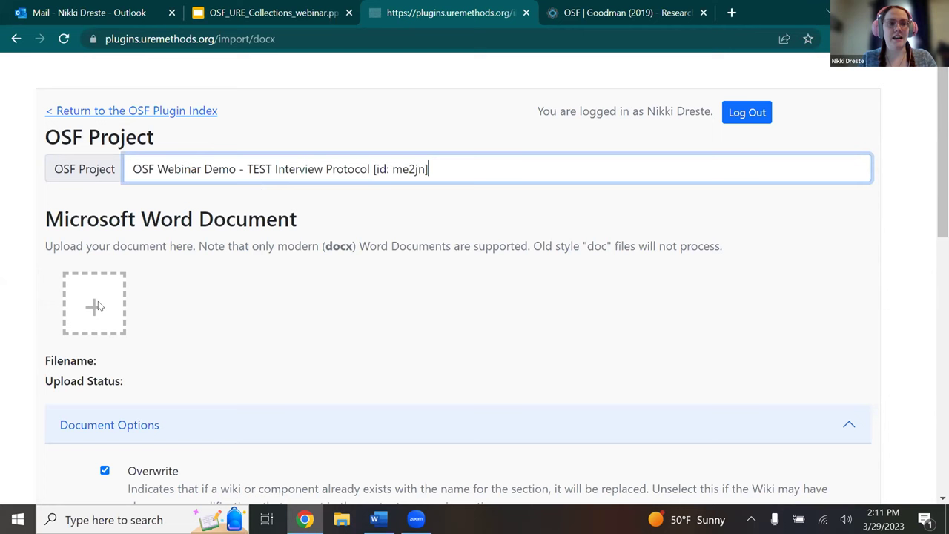
Upload TEST-Interview Protocol Structure.docx from the Plugin Demo for OSF Webinar folder.
left_click(95, 306)
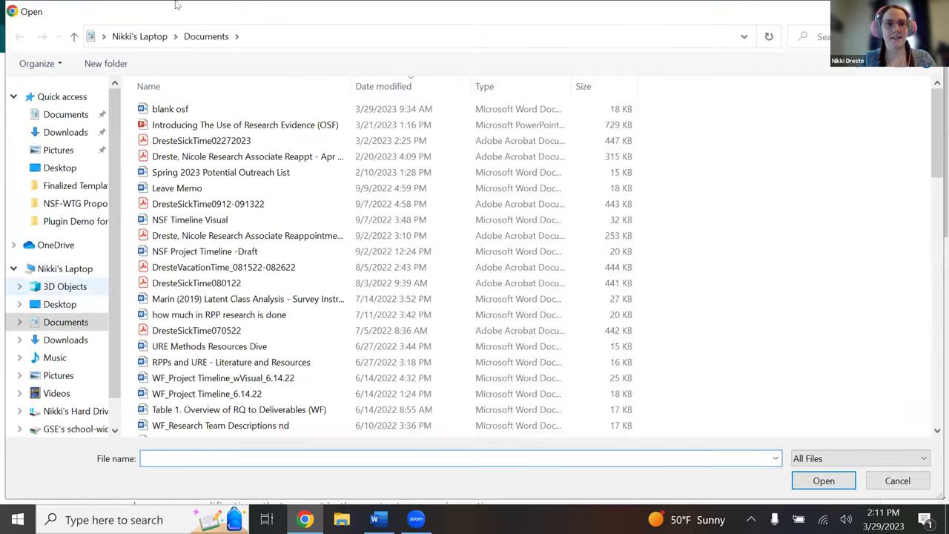
left_click(63, 222)
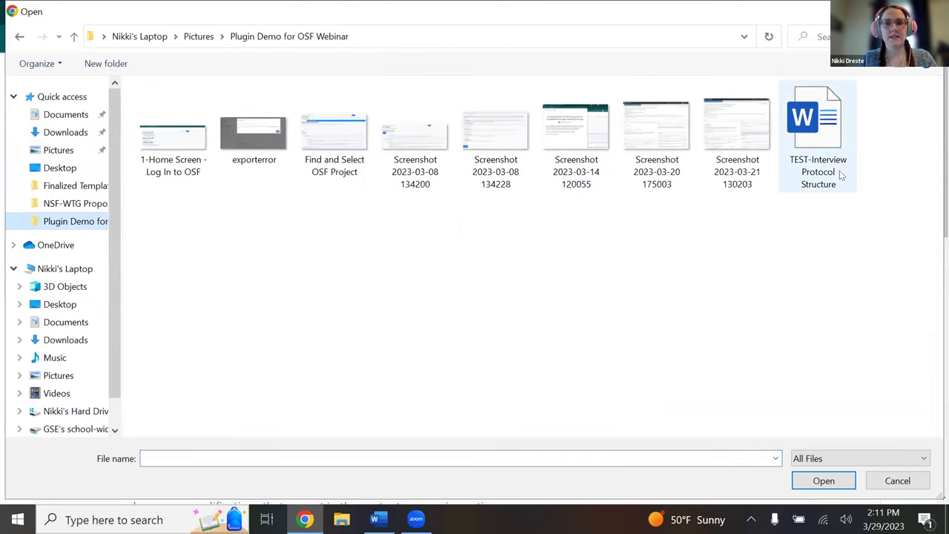
double_click(840, 175)
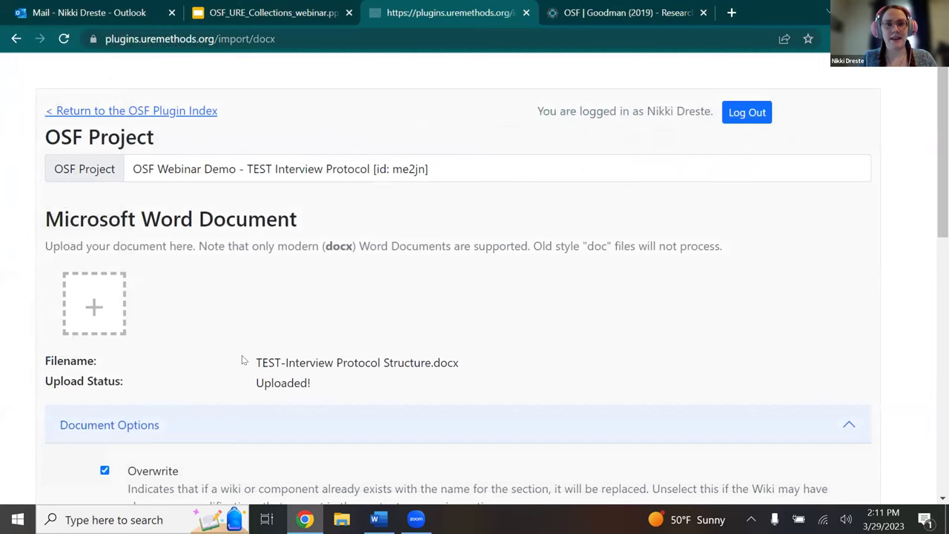
mouse_move(374, 519)
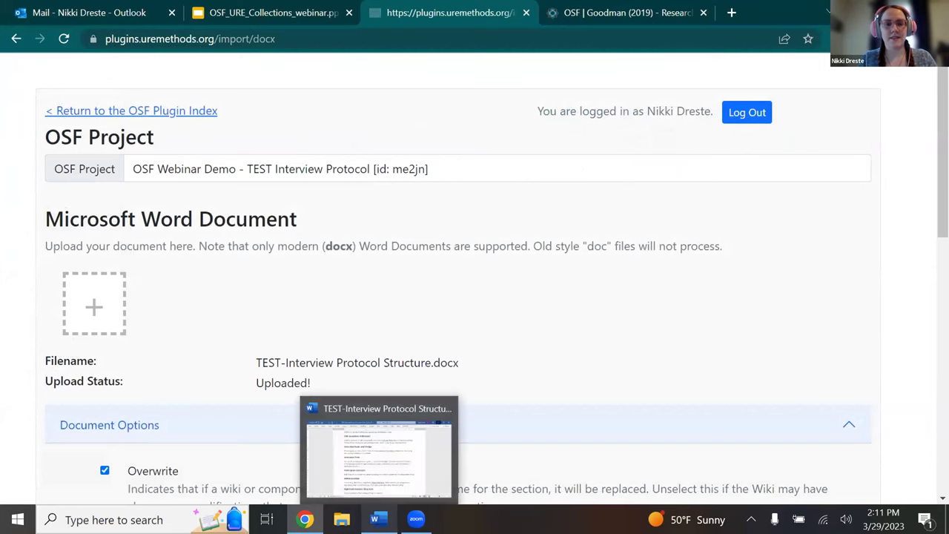
left_click(379, 445)
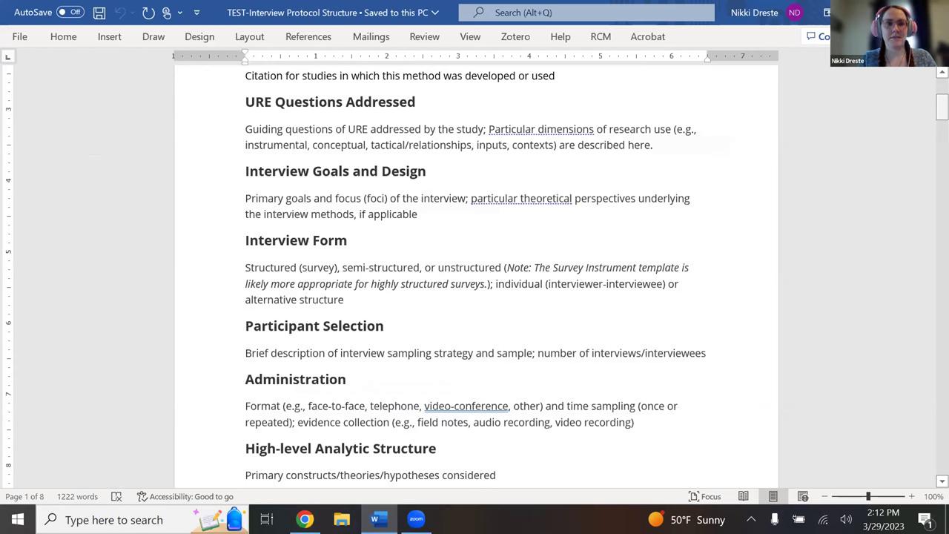
left_click_drag(942, 107, 942, 87)
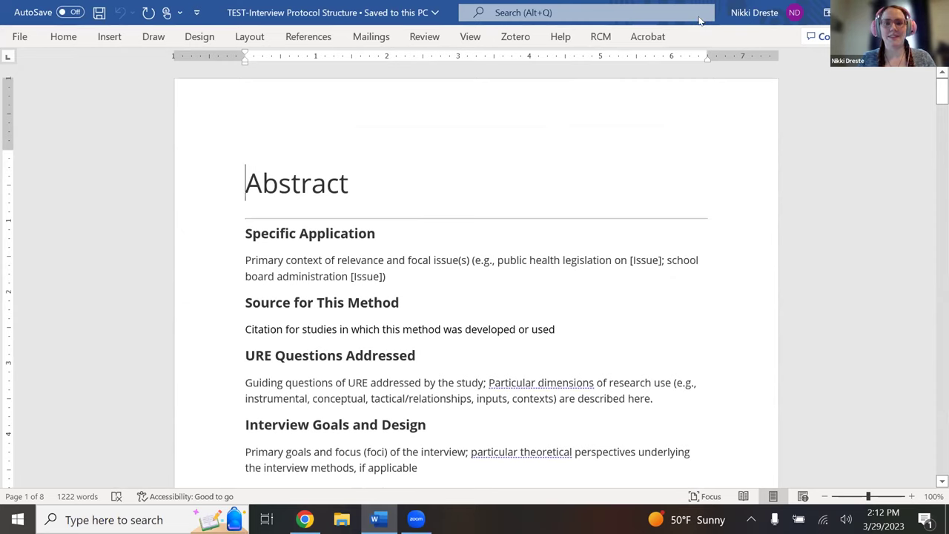
key("alt+Tab")
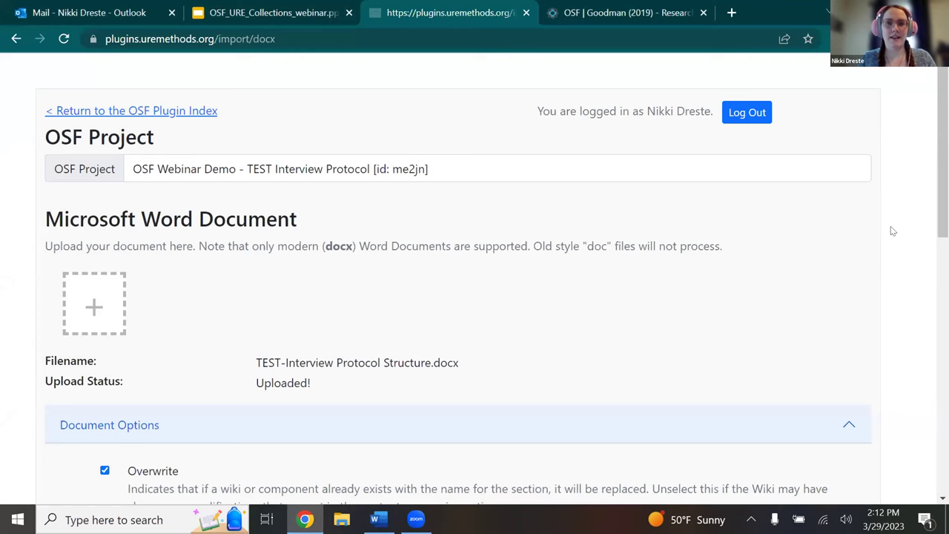
Review the Document Options and break settings, keep the defaults, and run the import.
scroll(894, 232, "down", 2)
scroll(475, 287, "down", 4)
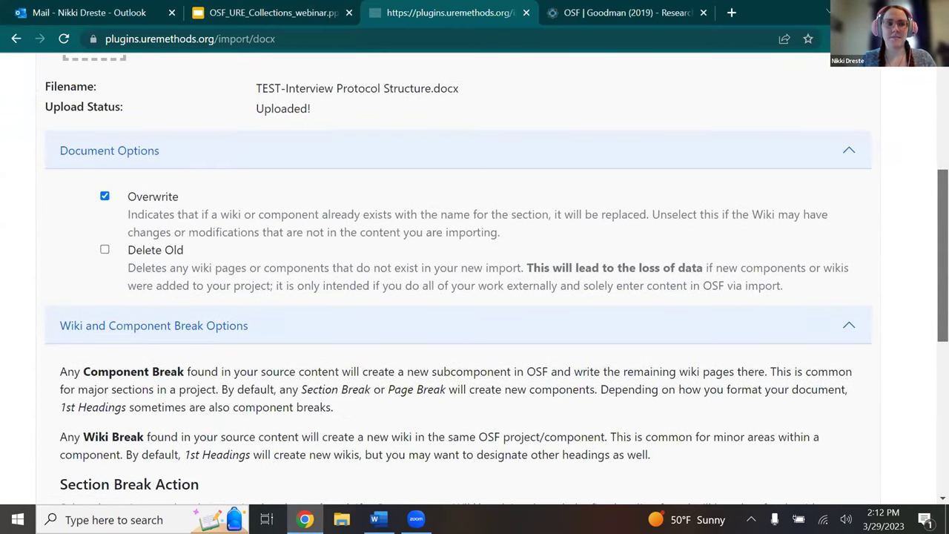
scroll(497, 280, "down", 1)
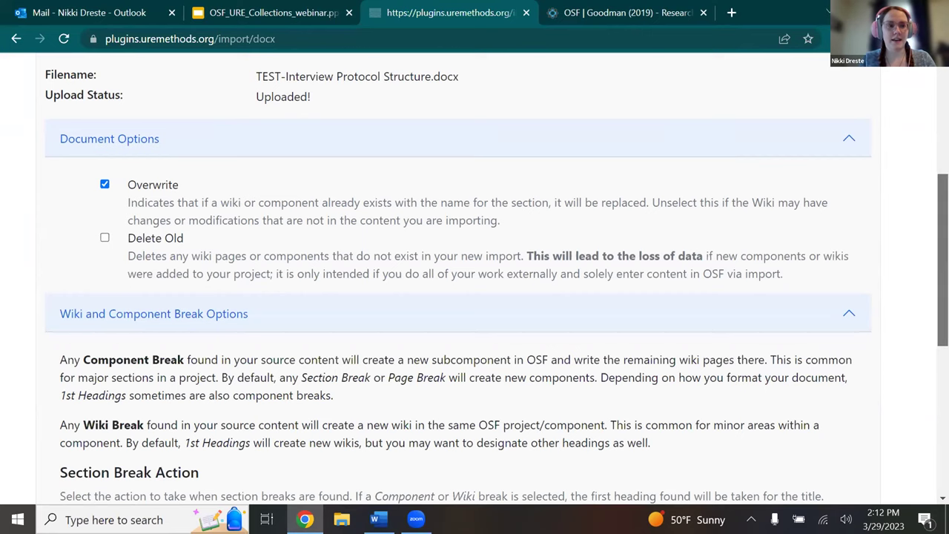
scroll(474, 281, "down", 2)
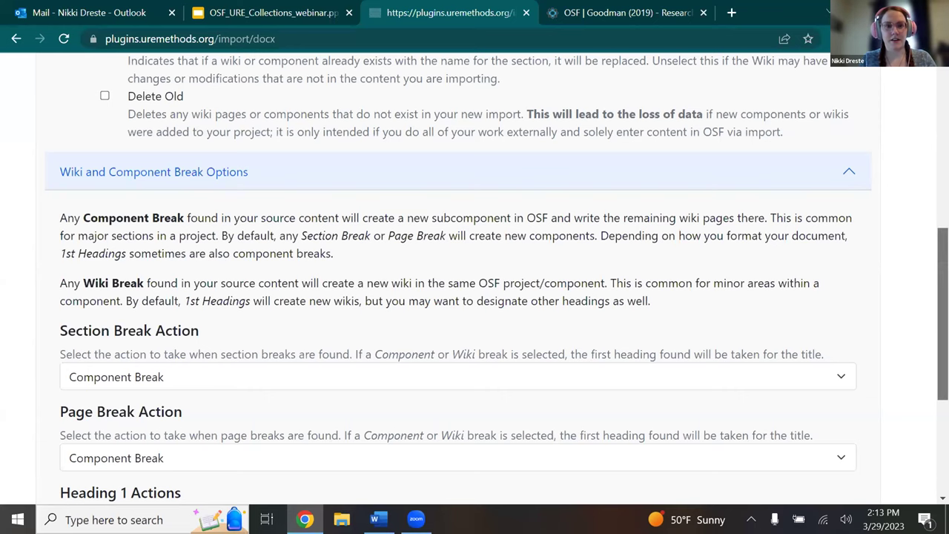
scroll(474, 279, "down", 2)
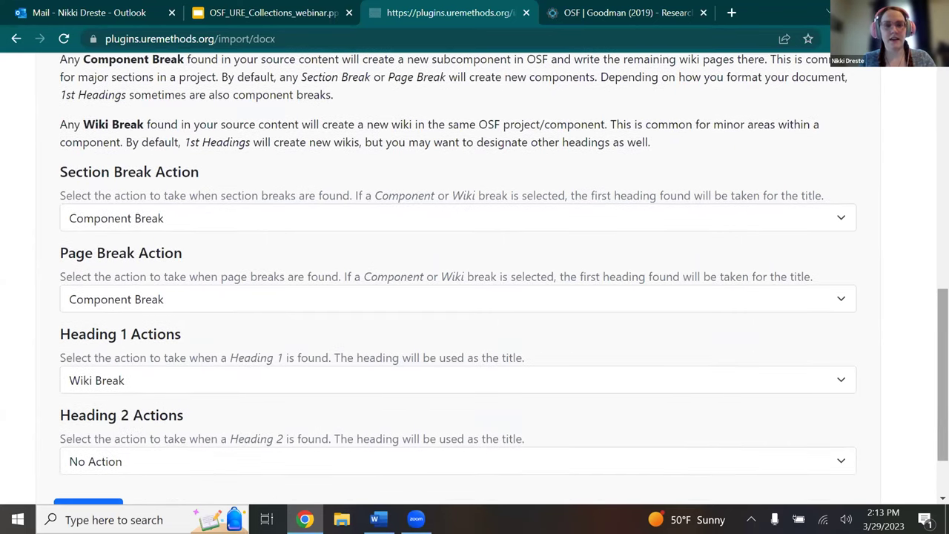
scroll(55, 479, "down", 1)
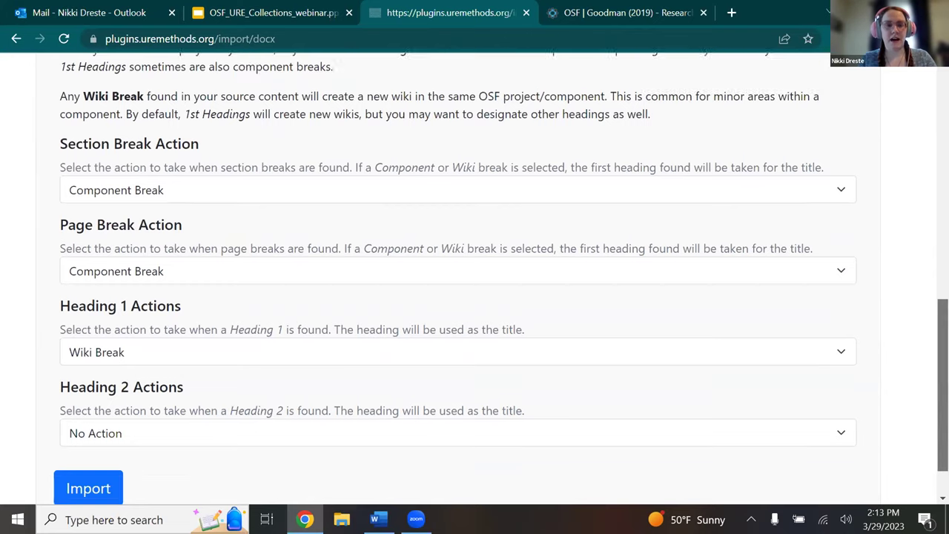
left_click(88, 475)
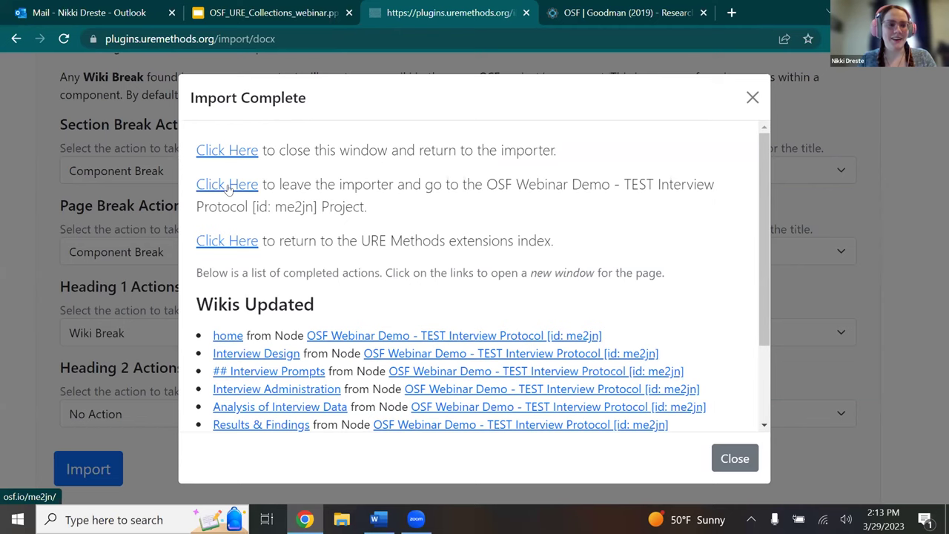
Go to the OSF Webinar Demo - TEST Interview Protocol project page and review its overview.
left_click(228, 185)
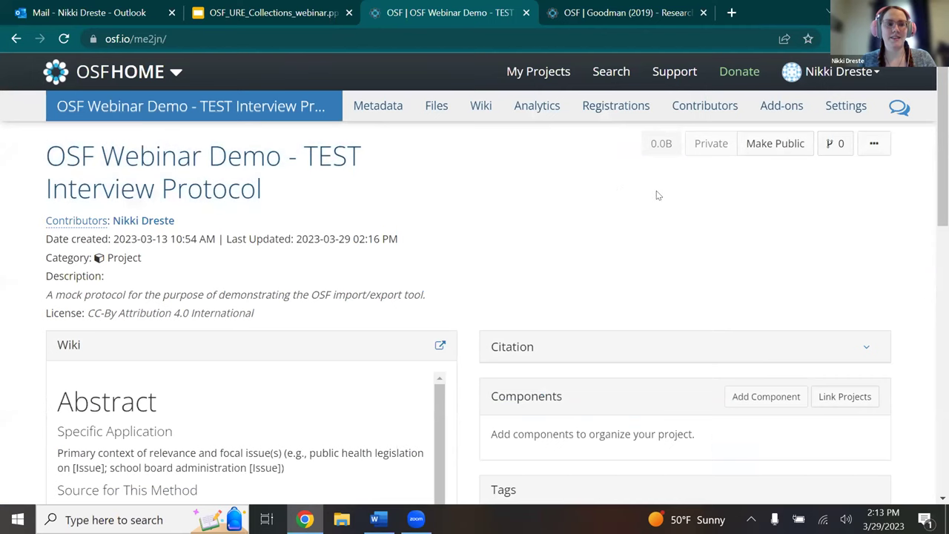
scroll(474, 297, "down", 2)
scroll(475, 297, "down", 3)
scroll(475, 297, "down", 2)
scroll(474, 297, "up", 3)
scroll(475, 296, "up", 2)
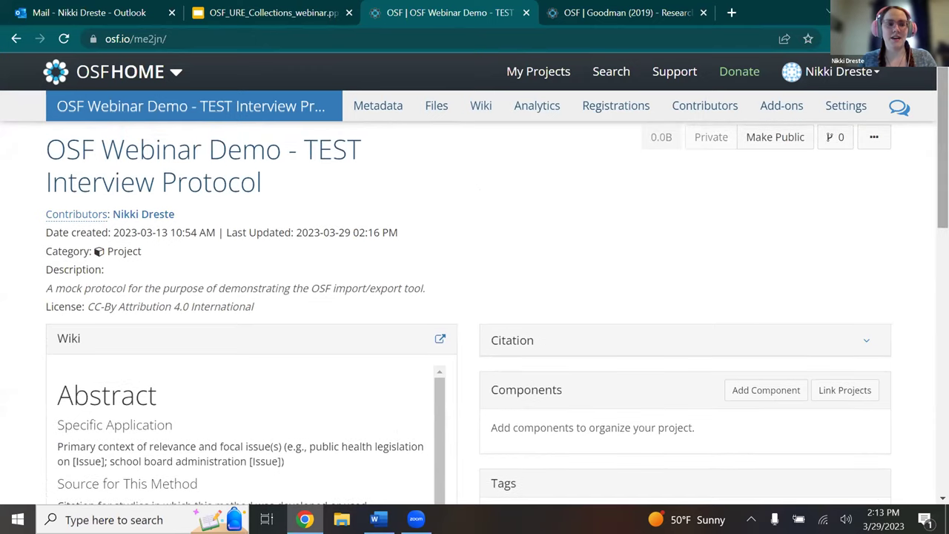
scroll(474, 297, "down", 2)
scroll(475, 297, "down", 2)
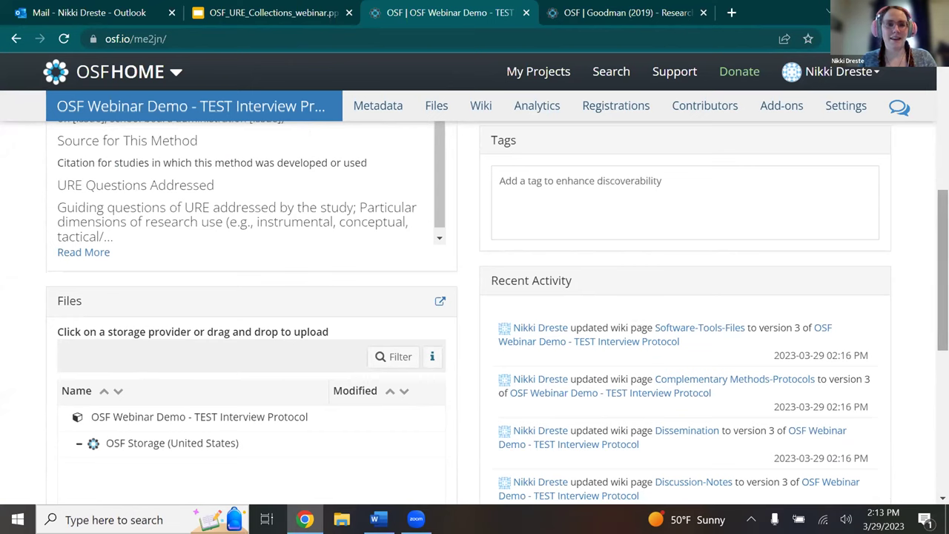
scroll(474, 297, "up", 4)
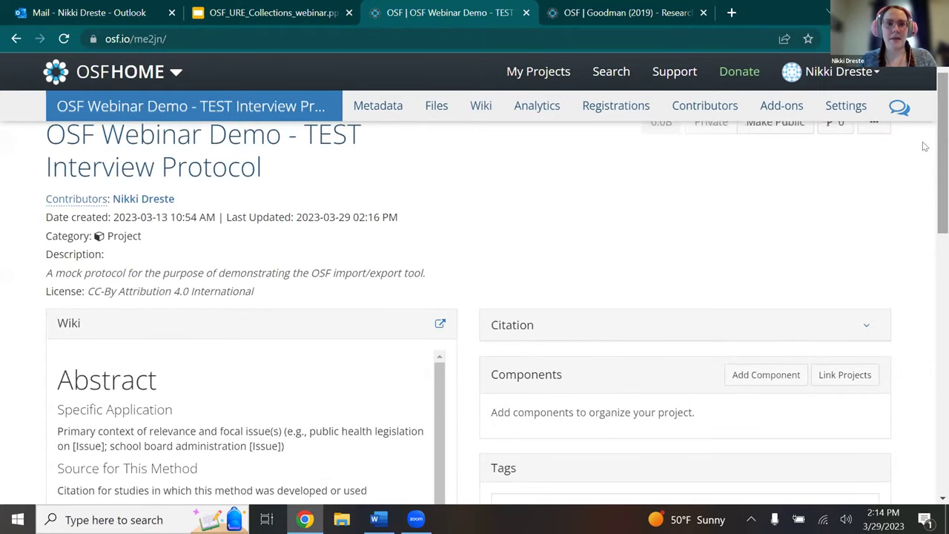
View the full wiki Home page with the imported Abstract, then return to the project.
left_click(437, 328)
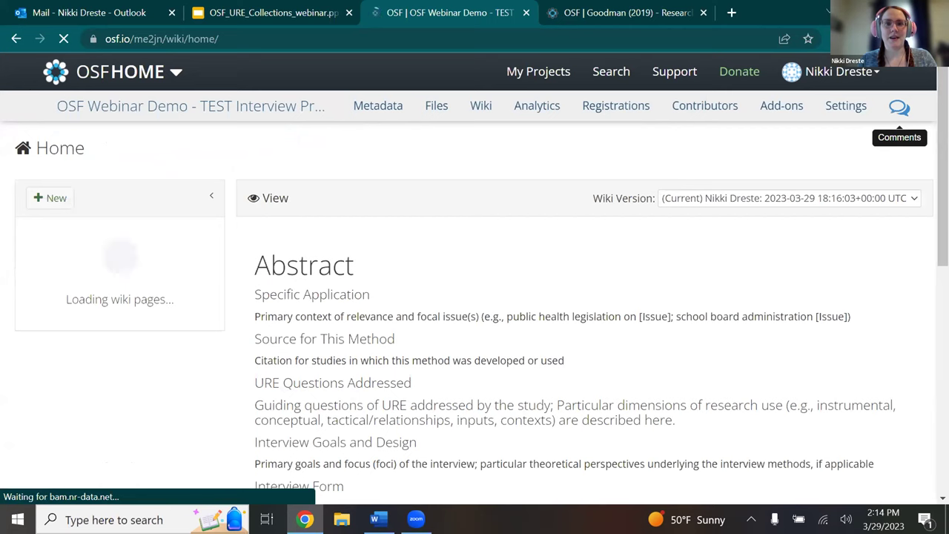
scroll(475, 312, "down", 5)
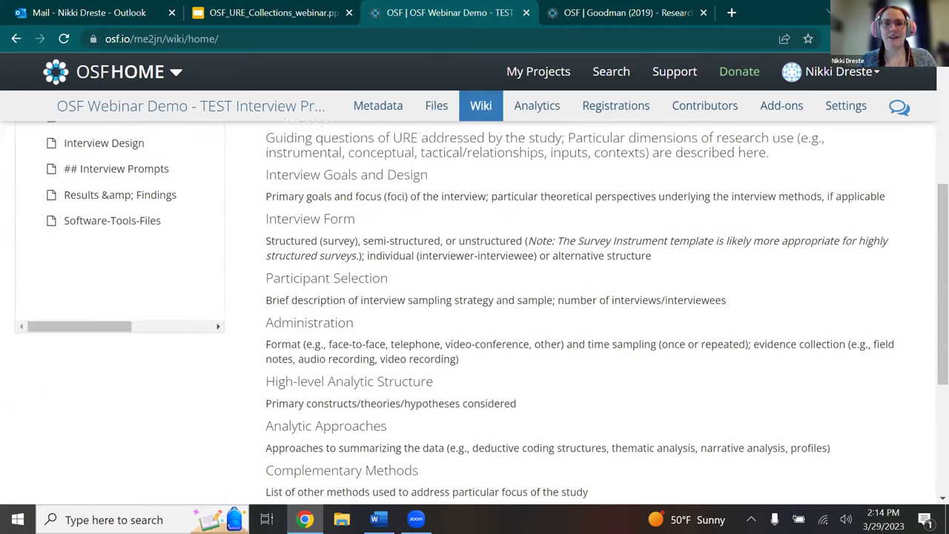
scroll(474, 312, "up", 4)
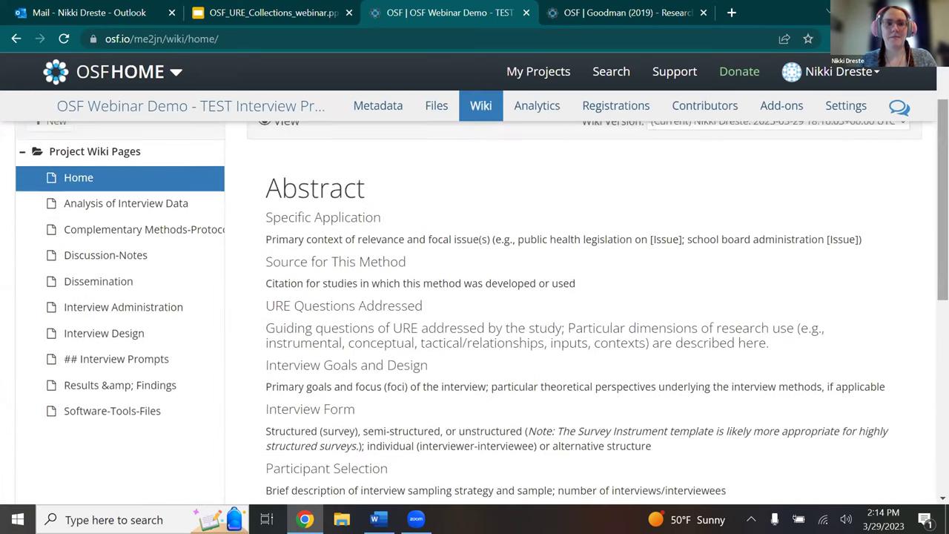
scroll(513, 223, "up", 2)
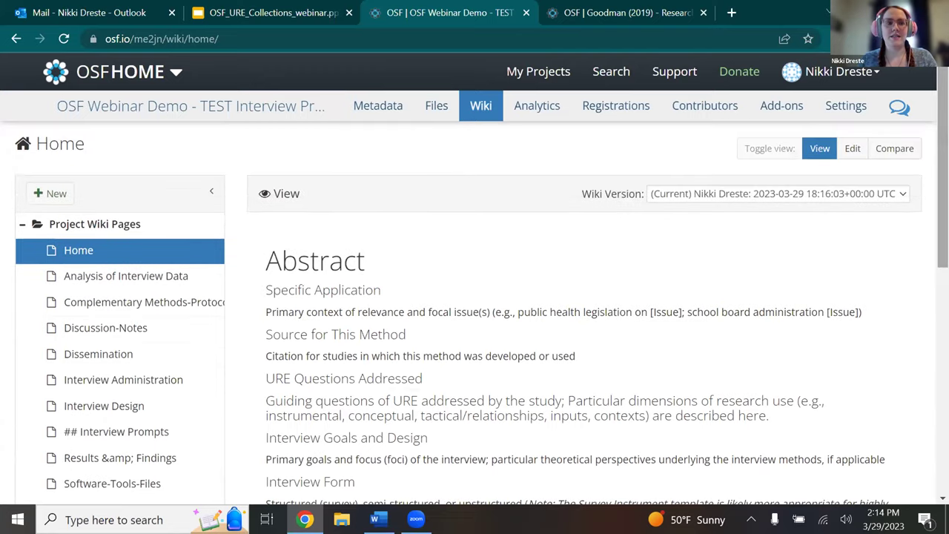
left_click(15, 41)
From the plugin index, start Export to a file and select the TEST Interview Protocol project.
left_click(15, 41)
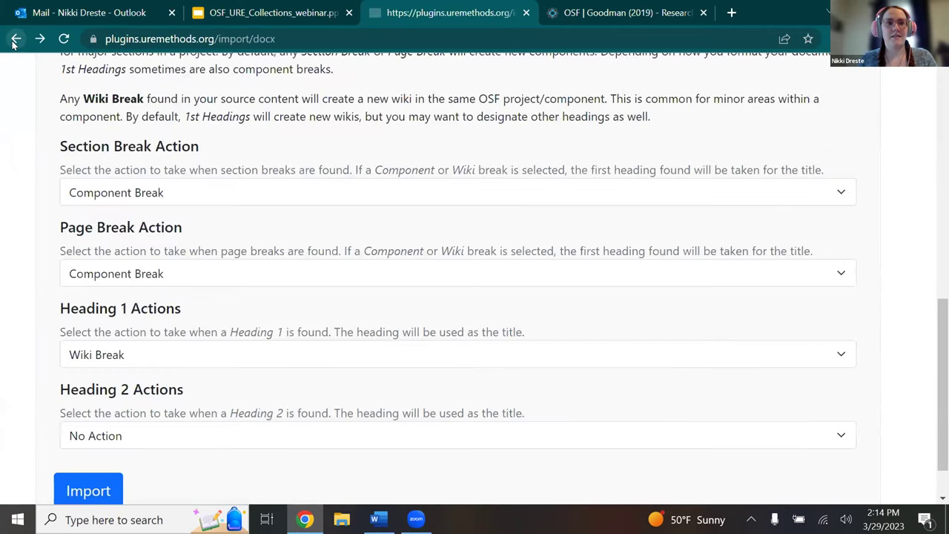
left_click(15, 40)
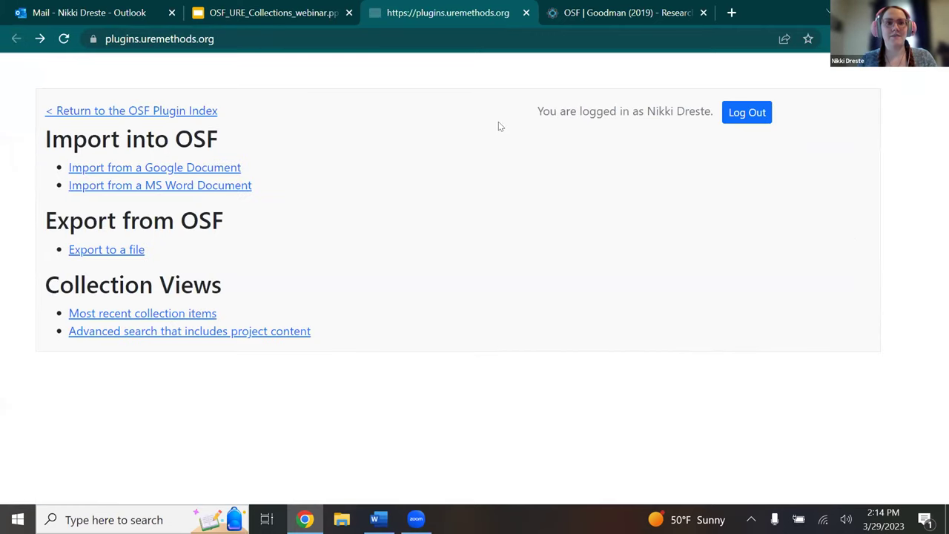
left_click(108, 250)
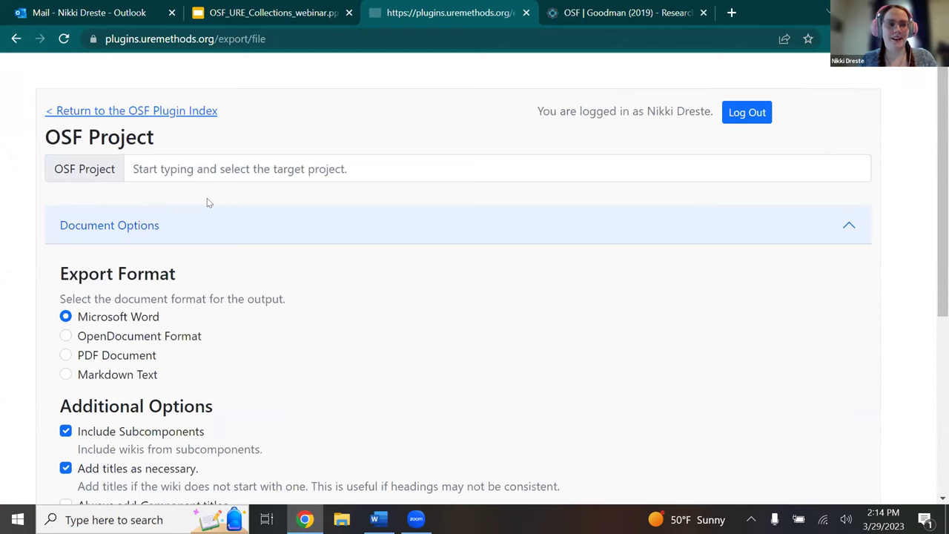
left_click(245, 164)
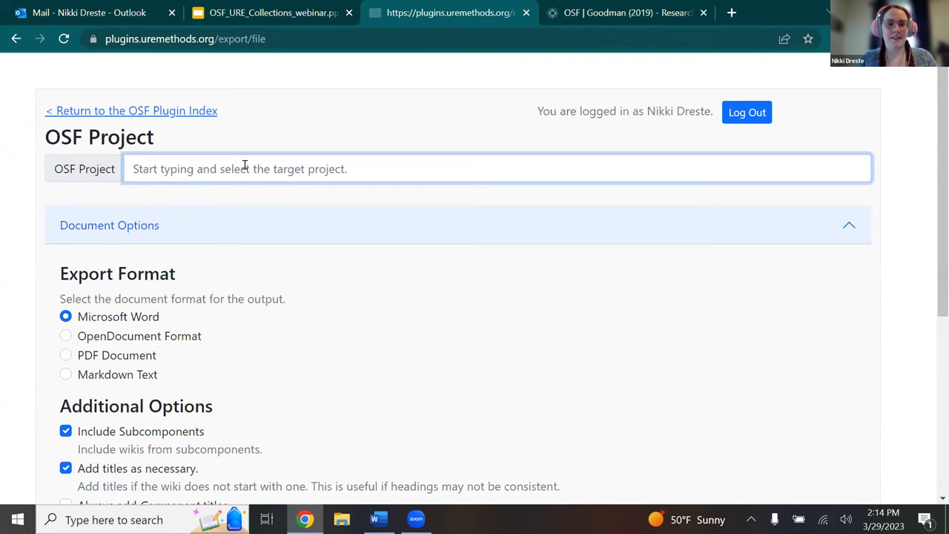
type("test")
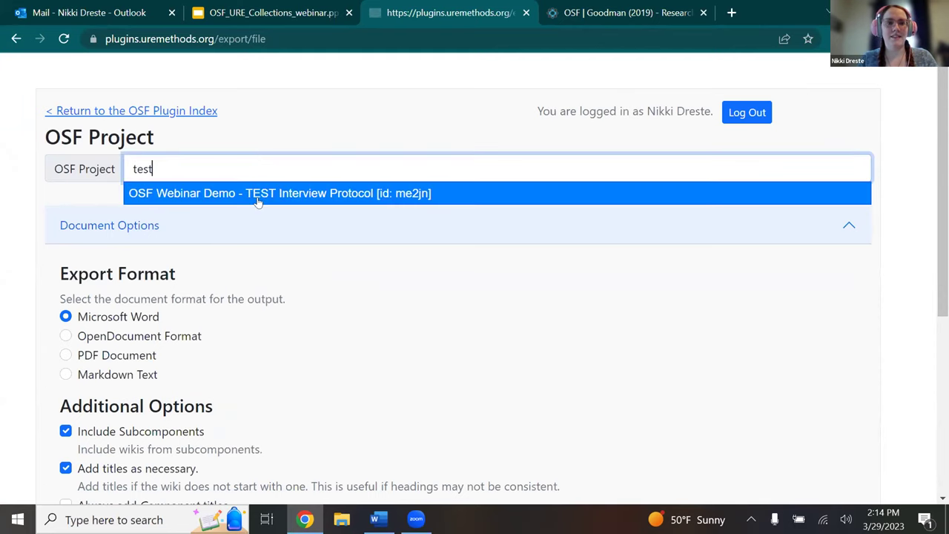
left_click(257, 197)
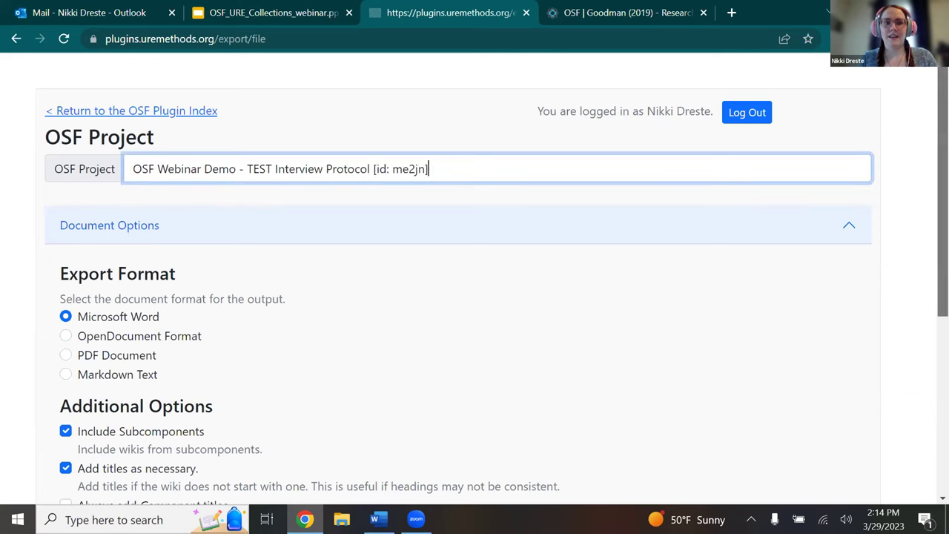
Keep Microsoft Word as the format and export the project wikis as a .docx.
scroll(492, 289, "down", 2)
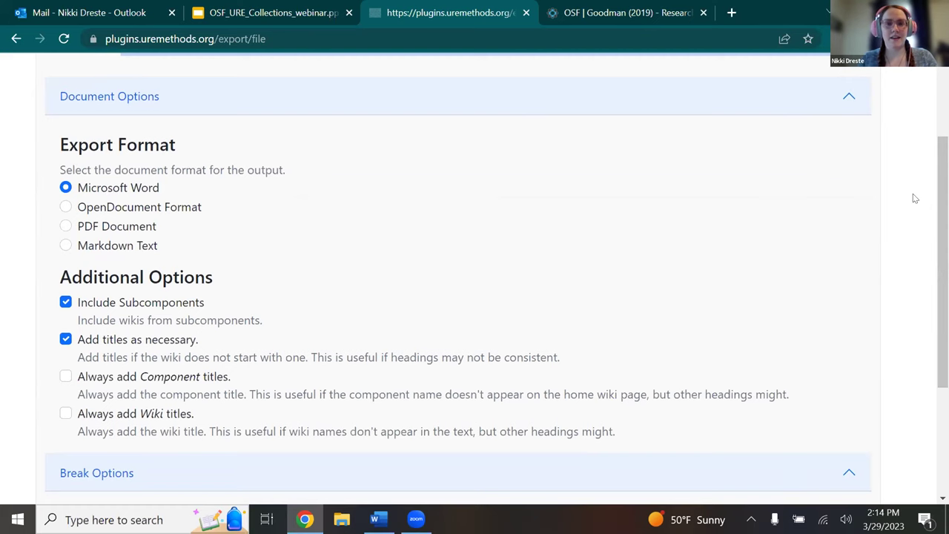
scroll(944, 222, "down", 1)
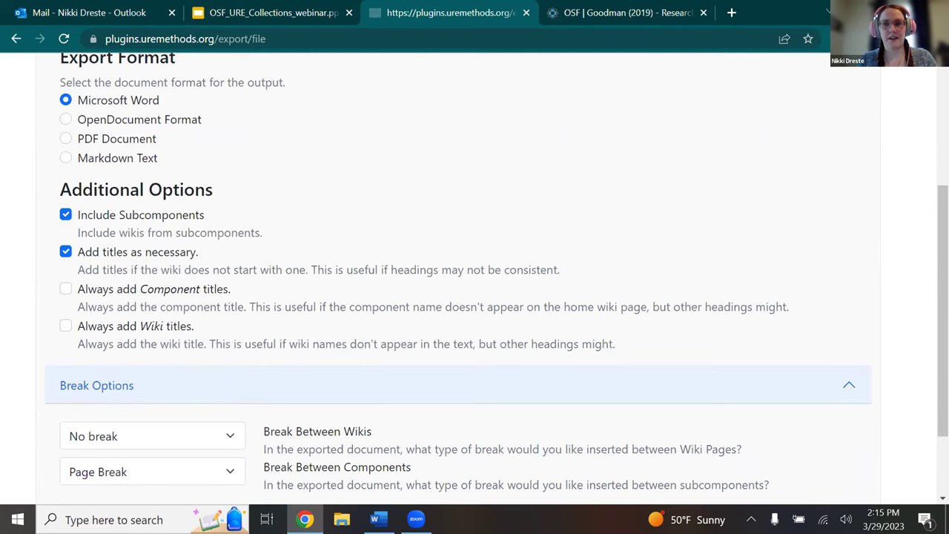
scroll(569, 363, "down", 2)
left_click(71, 438)
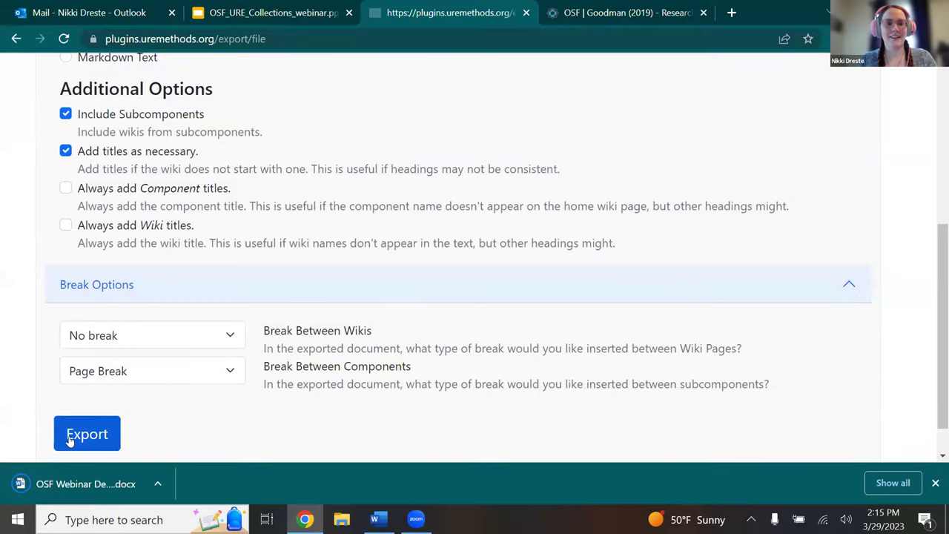
Open the downloaded OSF Webinar Demo .docx in Word and scroll through its sections.
left_click(89, 483)
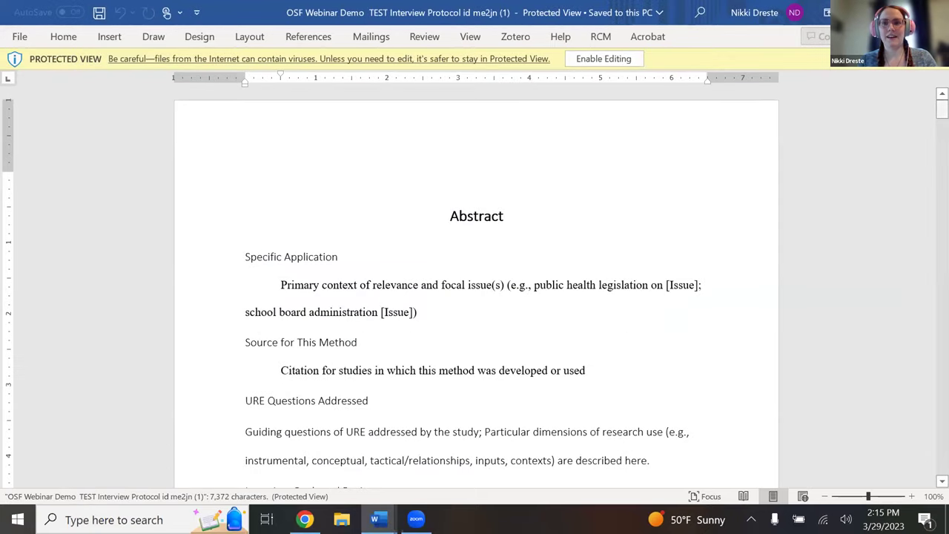
scroll(476, 281, "down", 6)
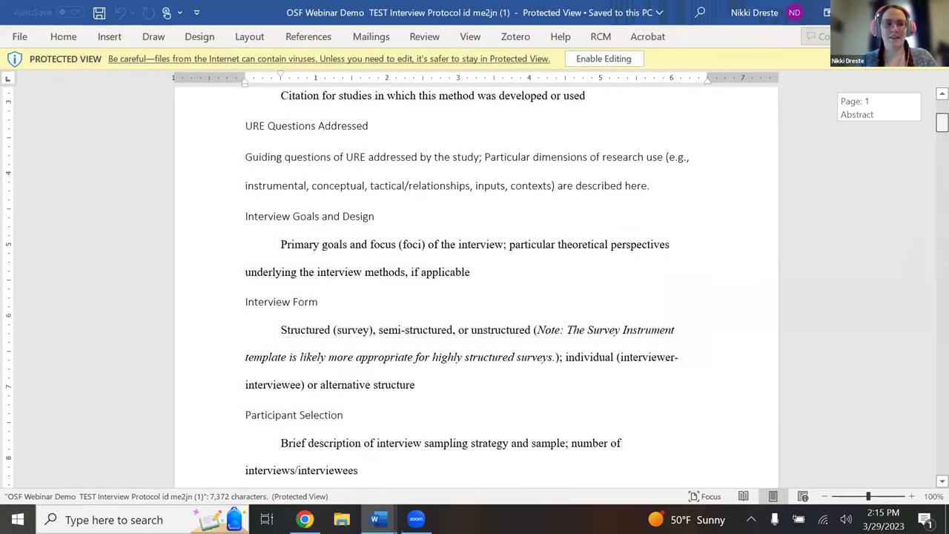
scroll(476, 296, "down", 5)
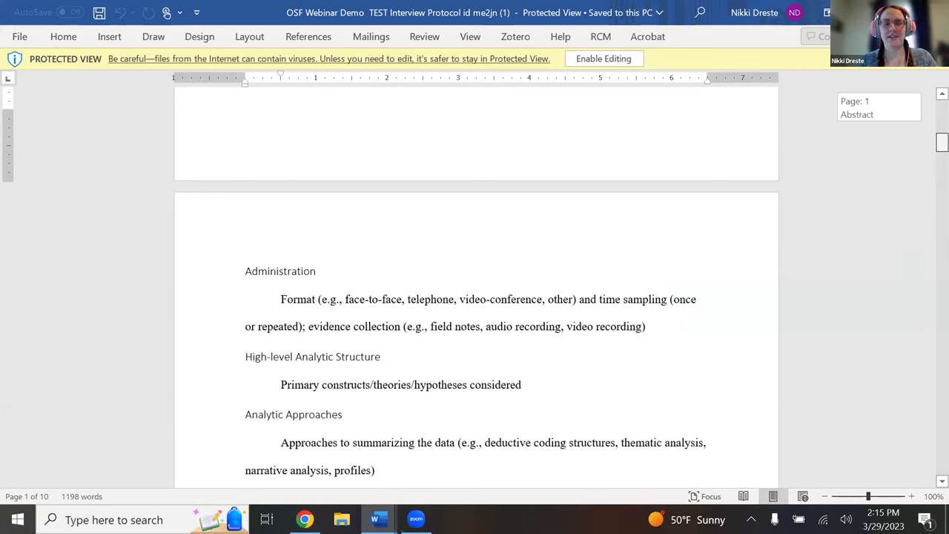